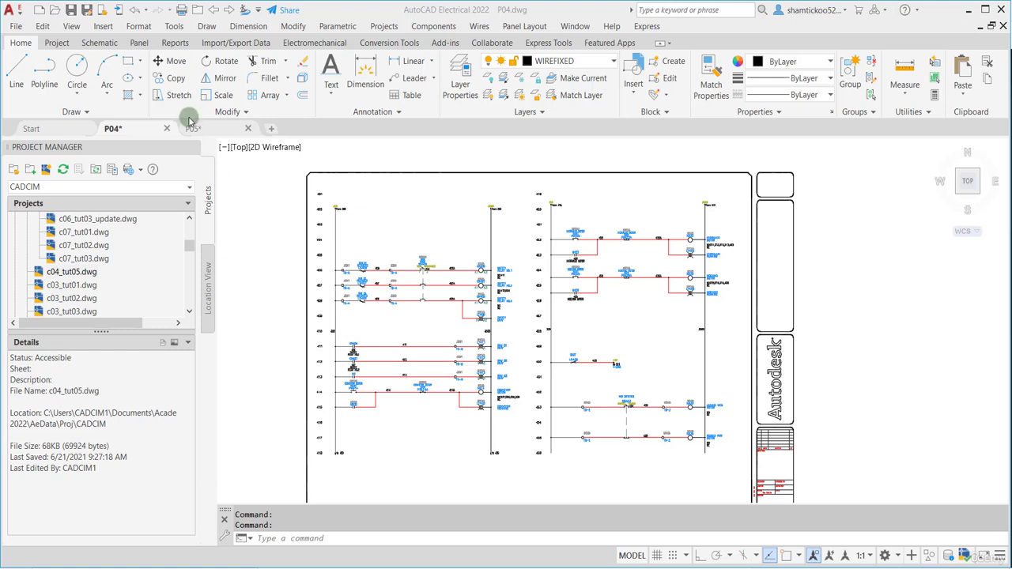
Add a rung at line reference 403 of the first ladder in drawing P04.
left_click(98, 44)
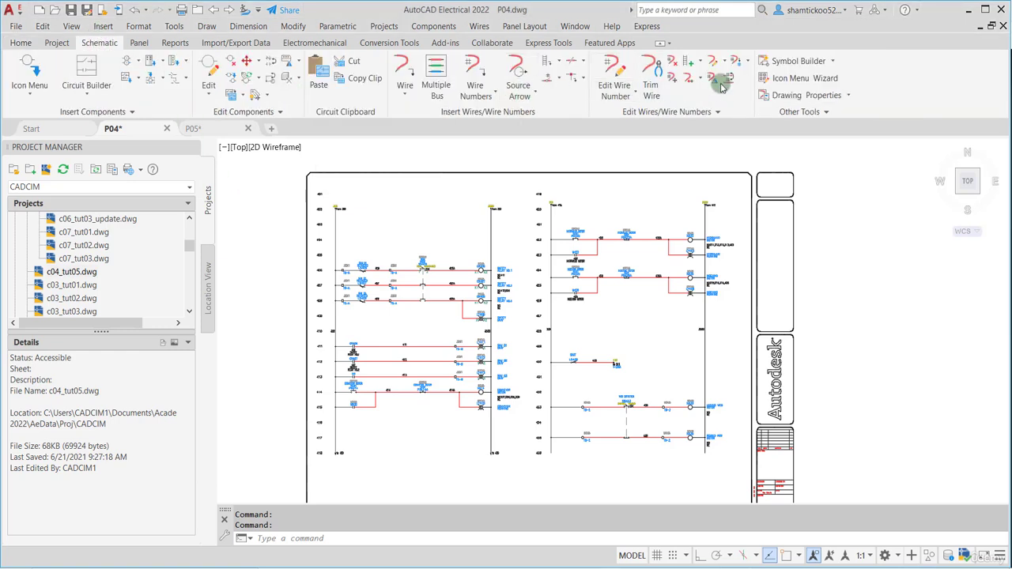
left_click(700, 60)
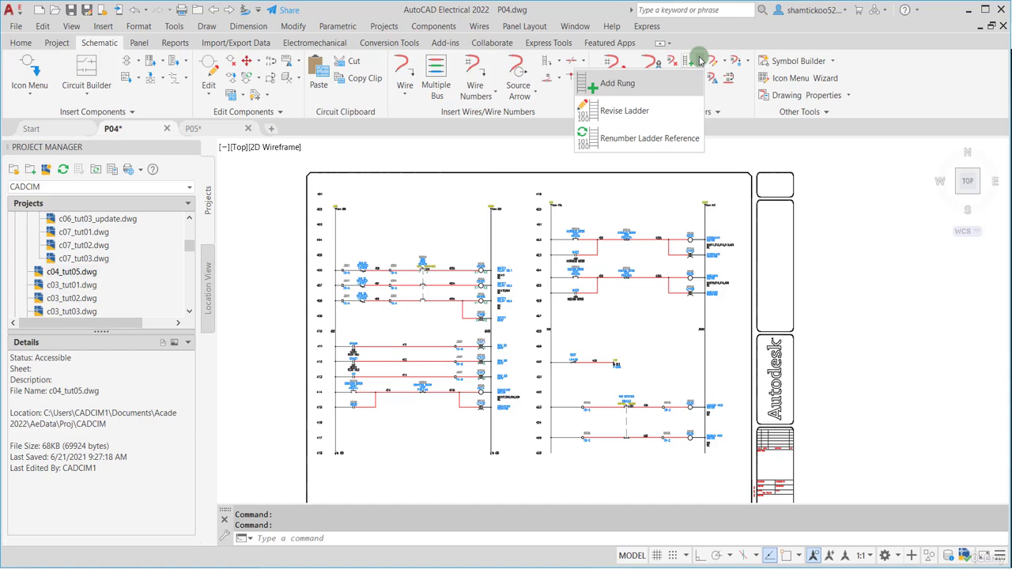
left_click(614, 84)
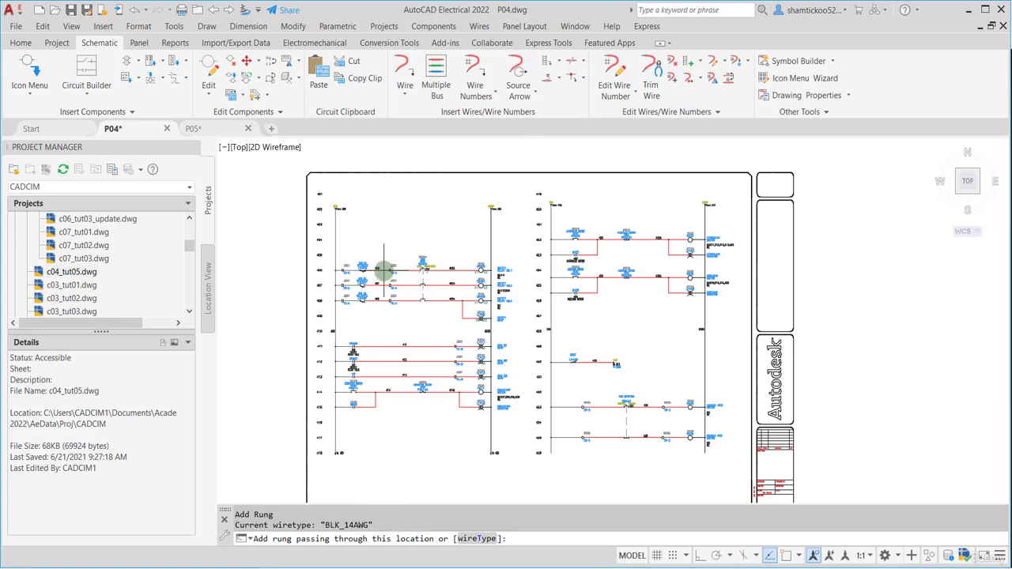
scroll(359, 244, "up", 2)
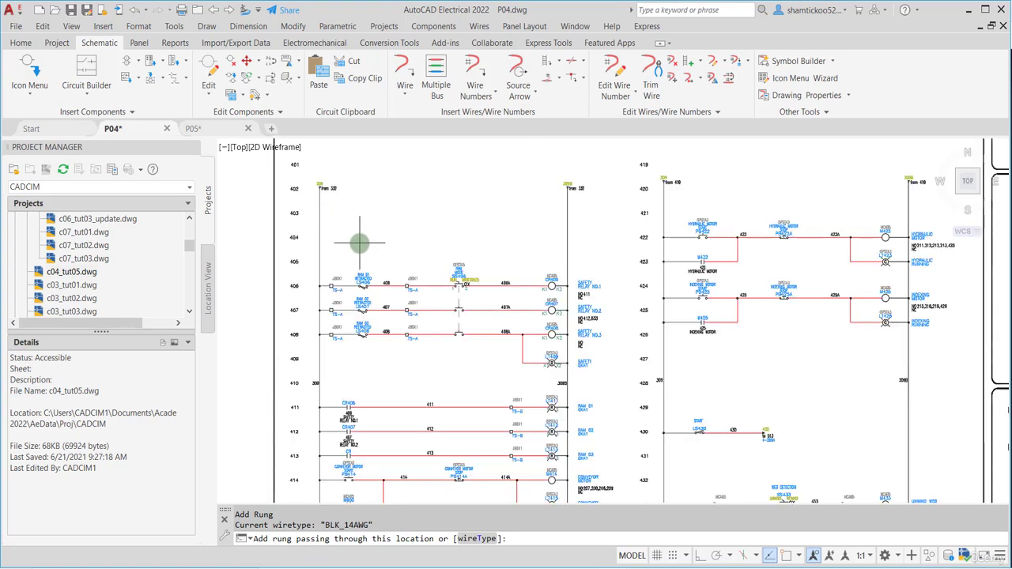
scroll(334, 226, "up", 1)
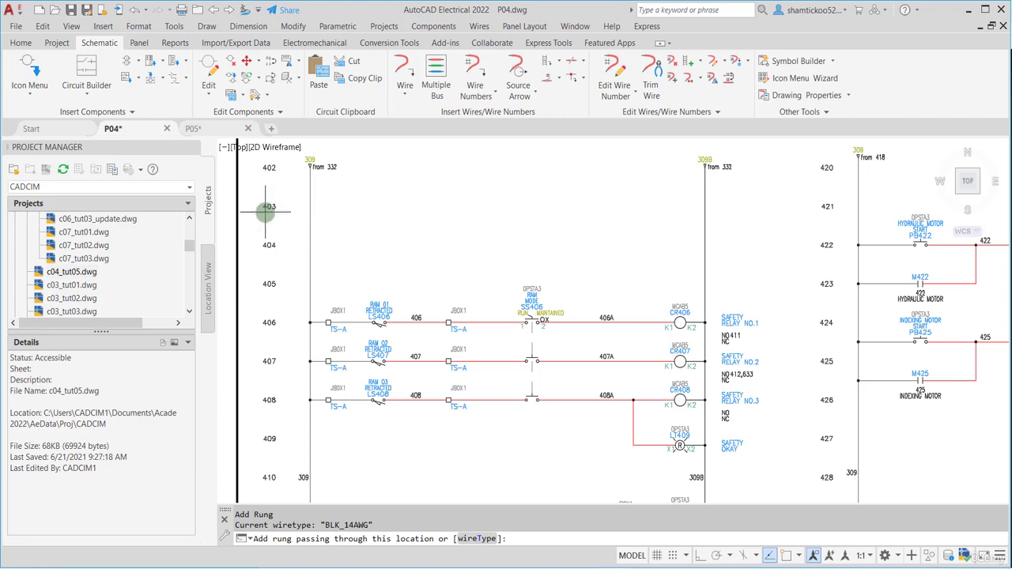
left_click(367, 205)
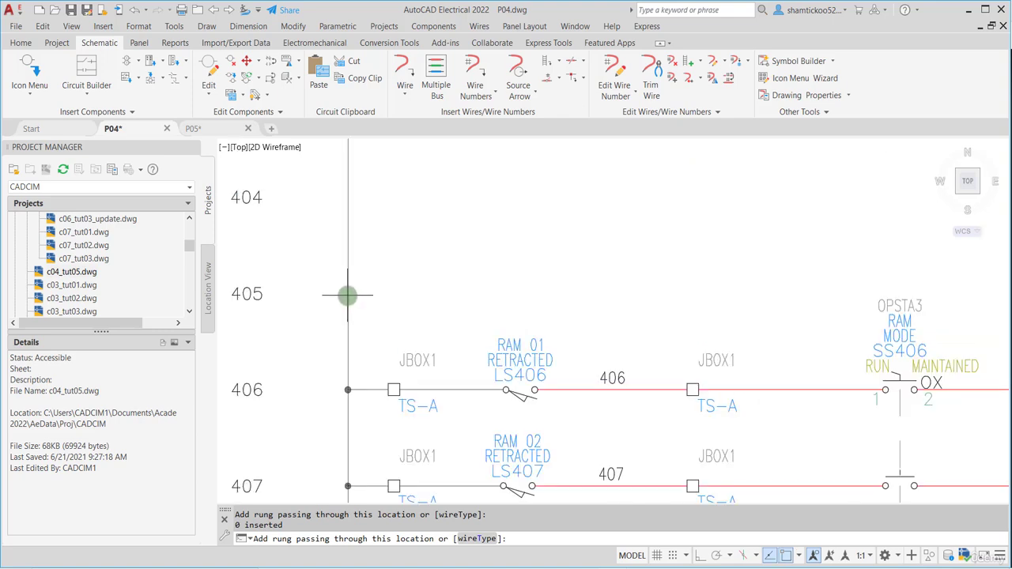
Add two more rungs to the same ladder, at line references 405 and 404, and end the command.
scroll(349, 316, "down", 2)
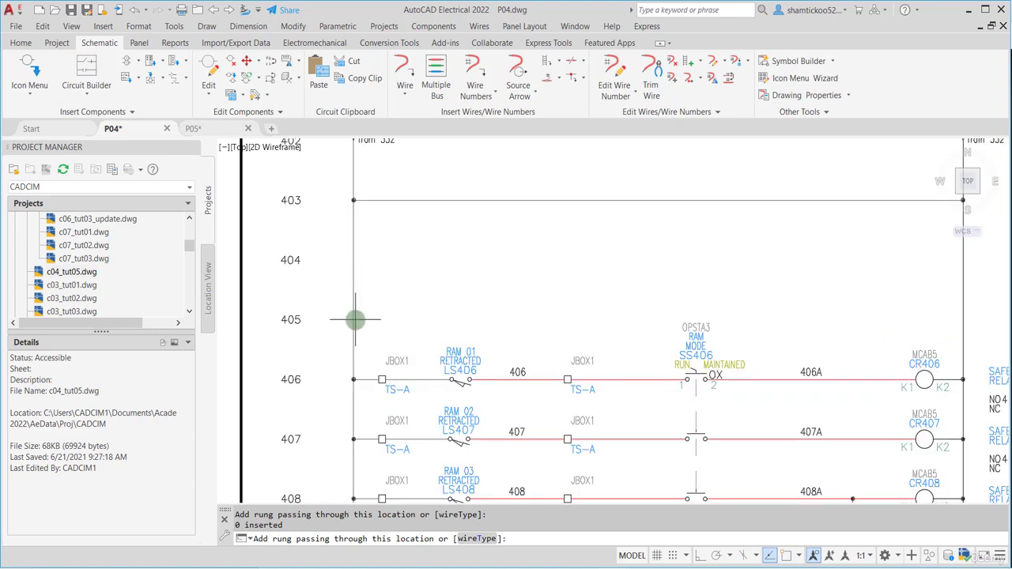
left_click(355, 319)
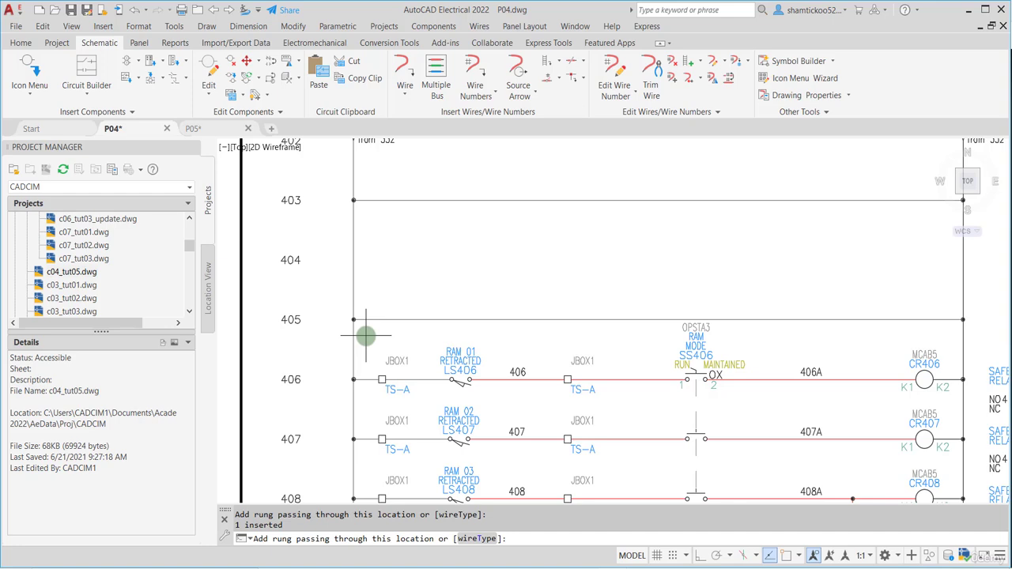
scroll(361, 332, "down", 2)
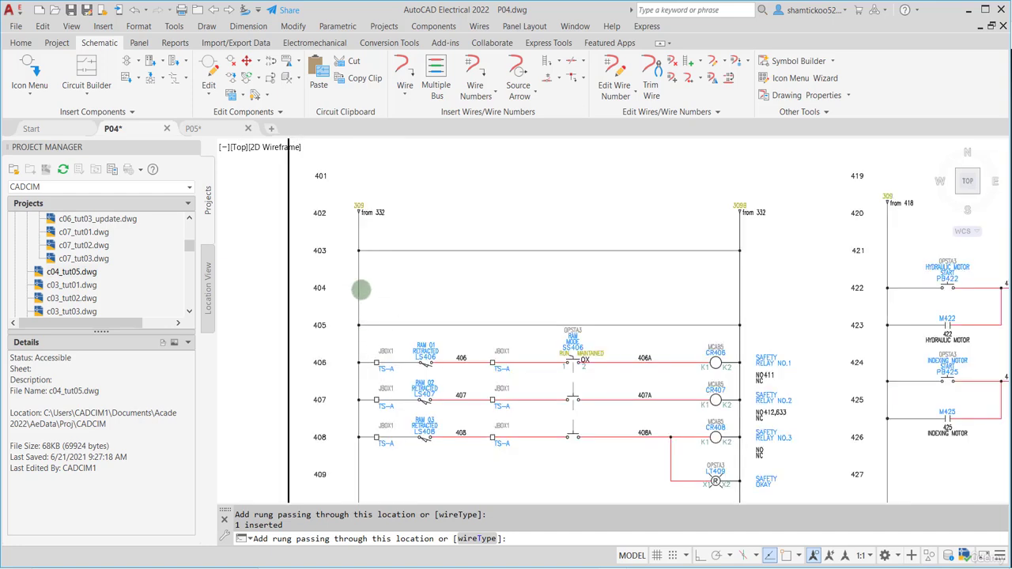
left_click(360, 289)
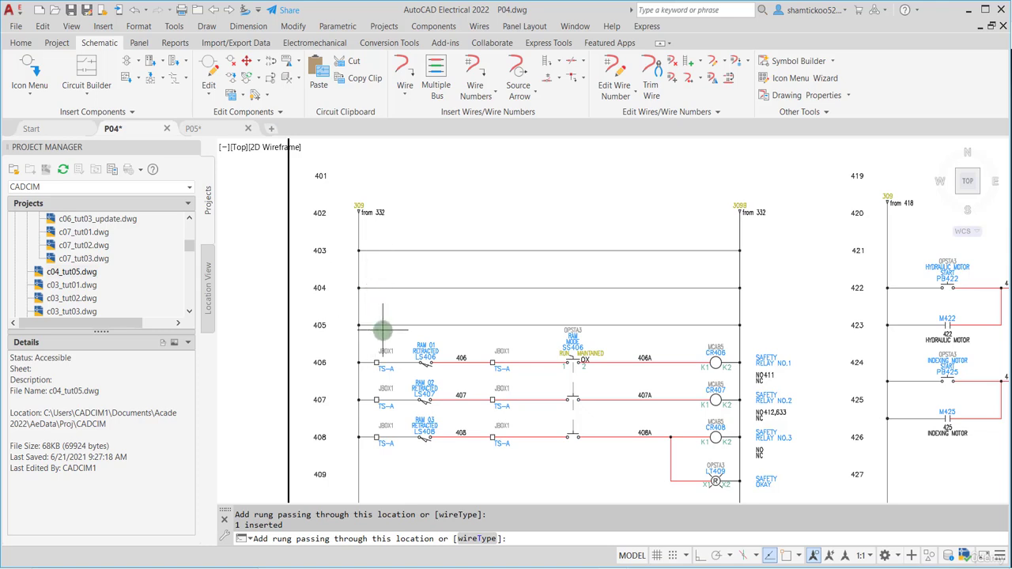
scroll(435, 354, "down", 6)
middle_click_drag(606, 420, 594, 372)
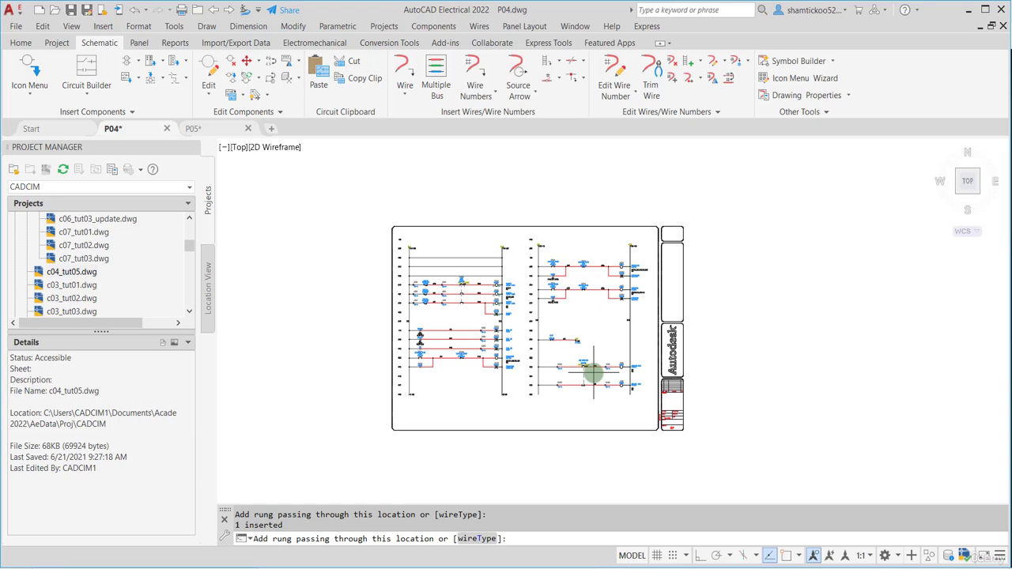
key("Escape")
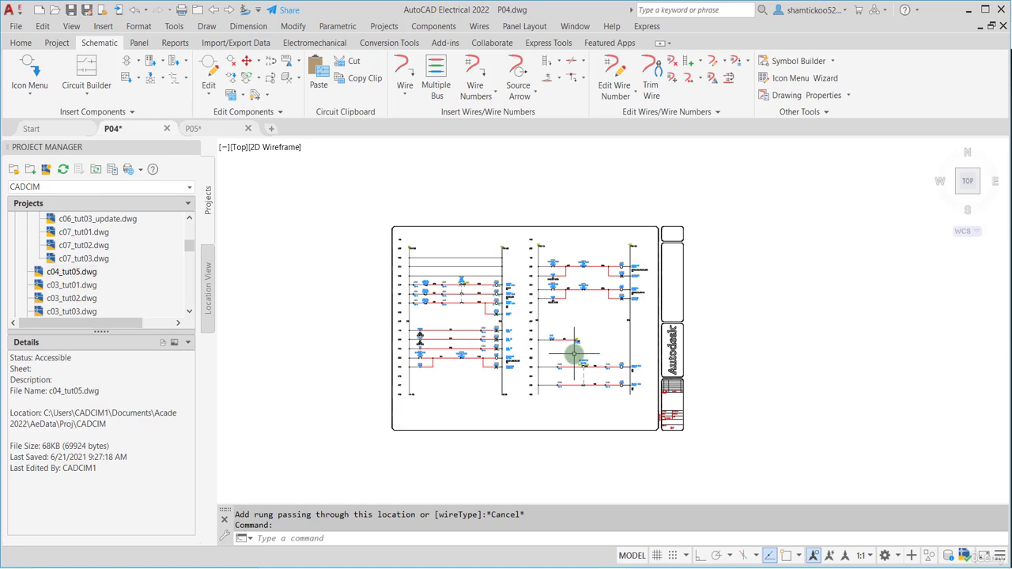
Switch to drawing P05 and inspect the plain five-line ladder and its 101 reference text.
left_click(220, 133)
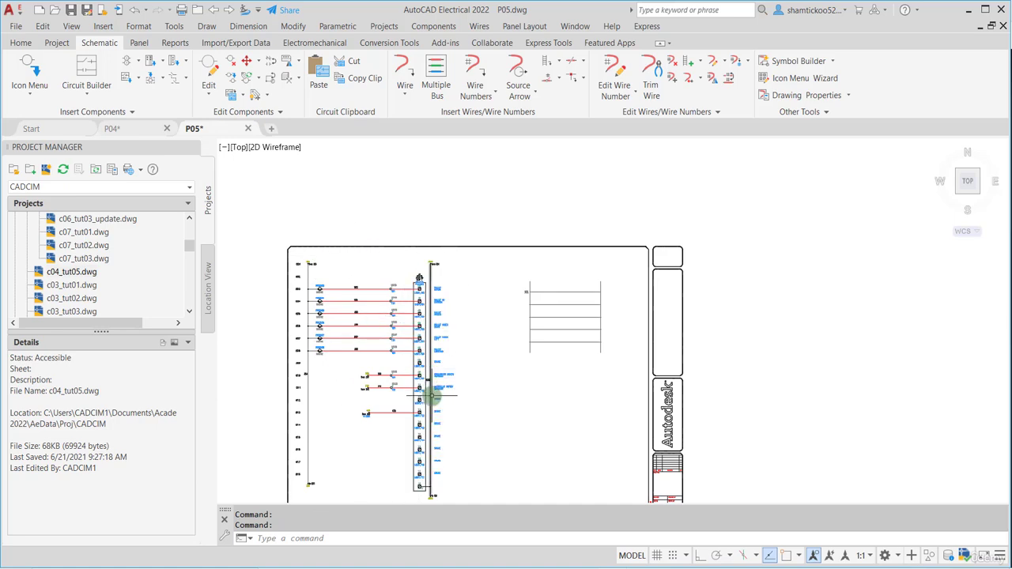
scroll(559, 309, "up", 2)
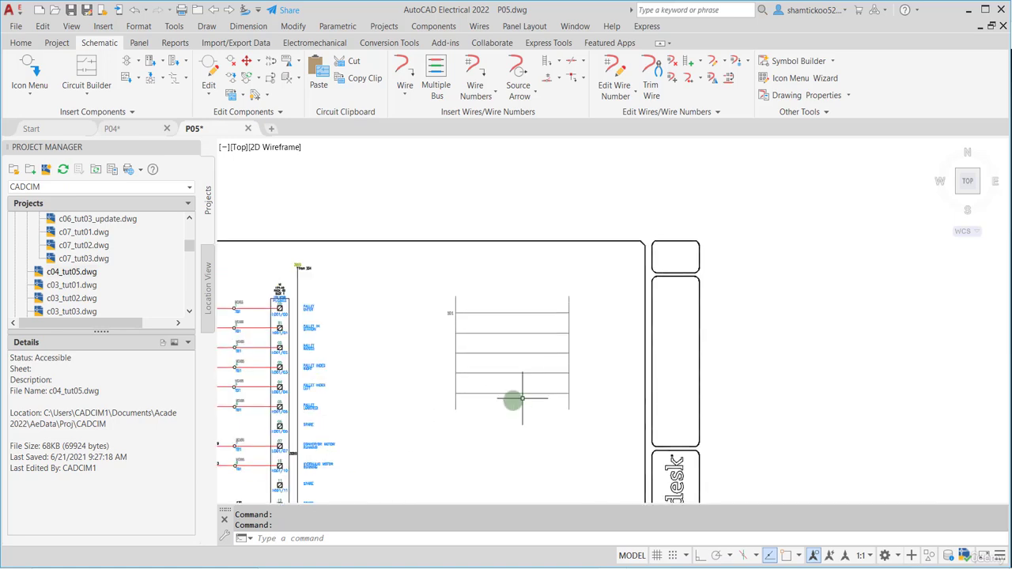
scroll(518, 361, "up", 2)
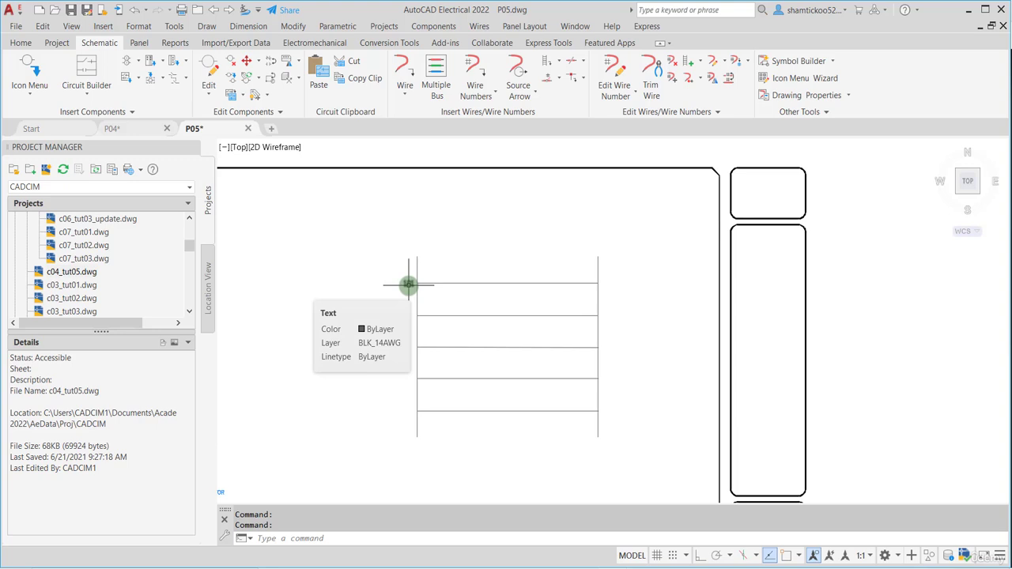
left_click(21, 43)
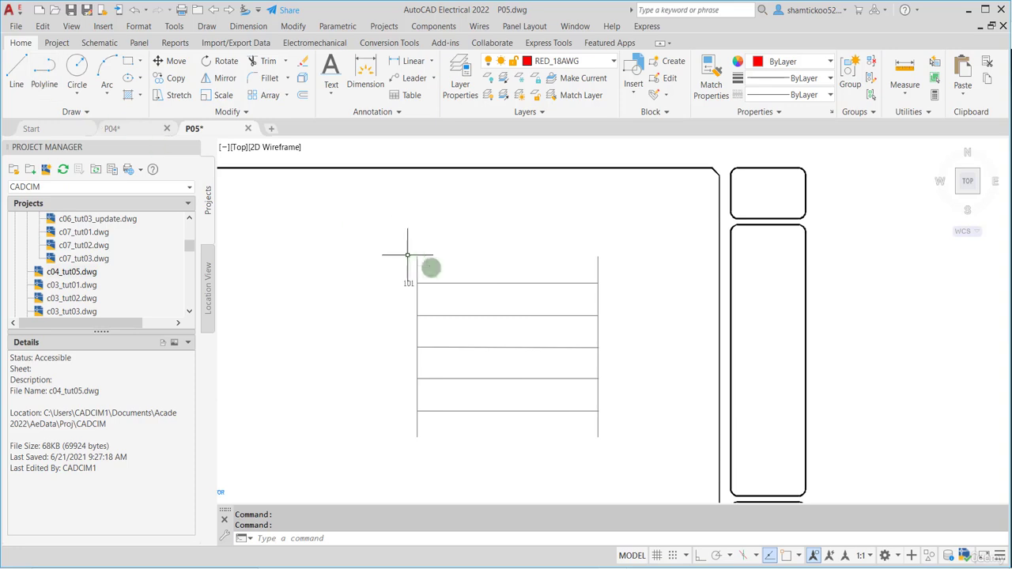
left_click(331, 93)
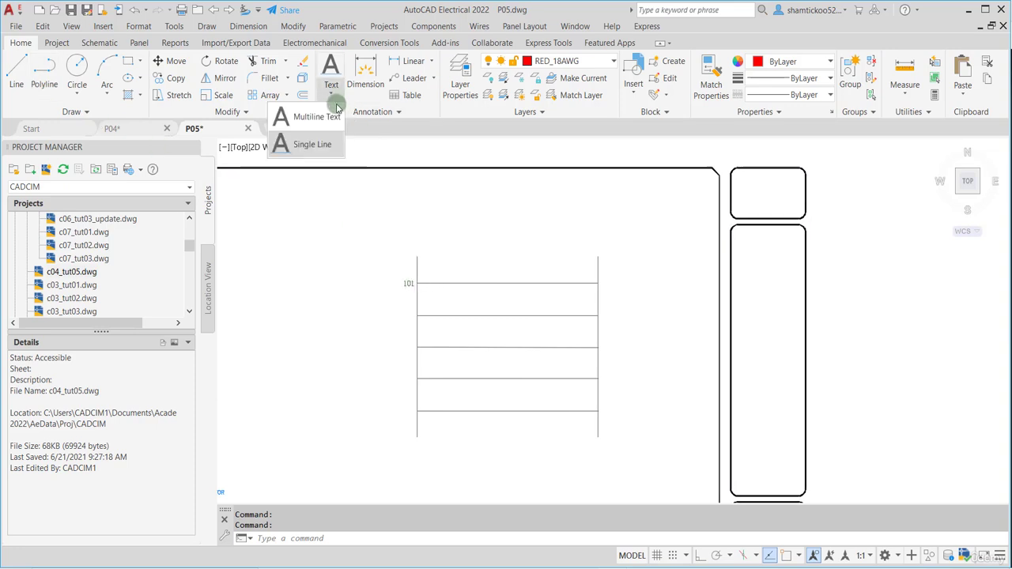
left_click(447, 233)
scroll(535, 357, "down", 3)
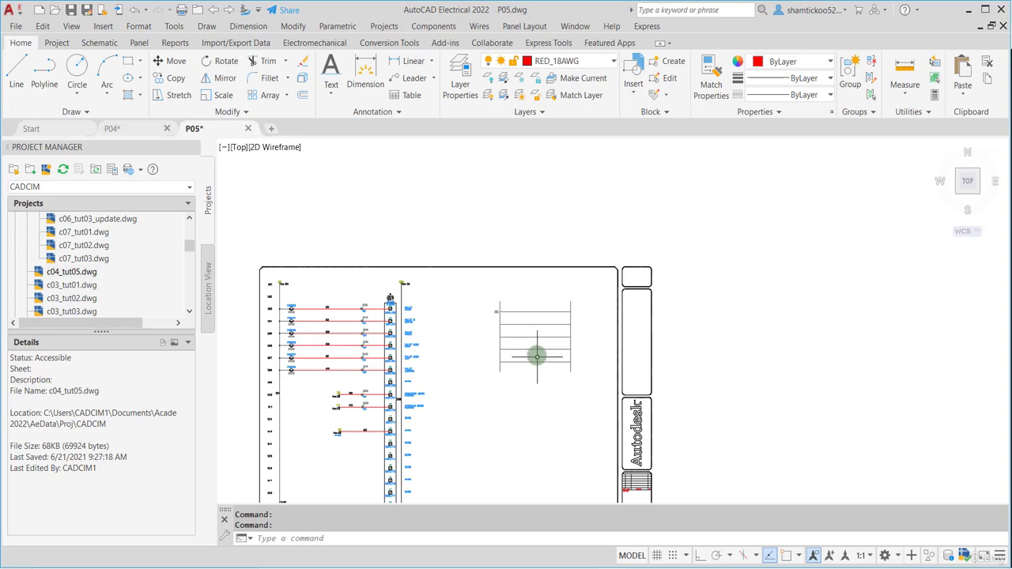
Check with Revise Ladder which ladders of P05 have line reference numbers, and close it without changes.
left_click(99, 43)
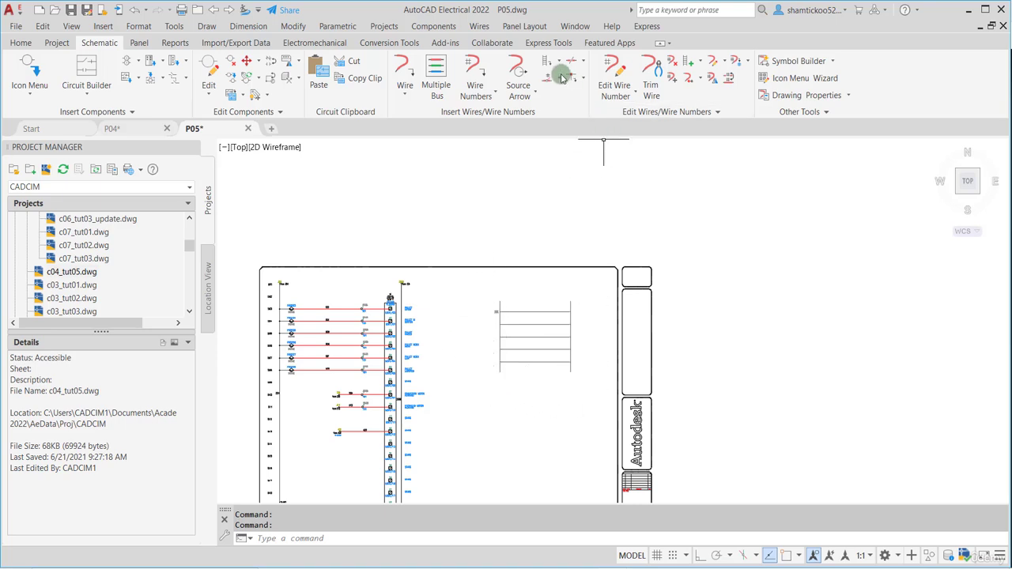
left_click(695, 68)
left_click(674, 112)
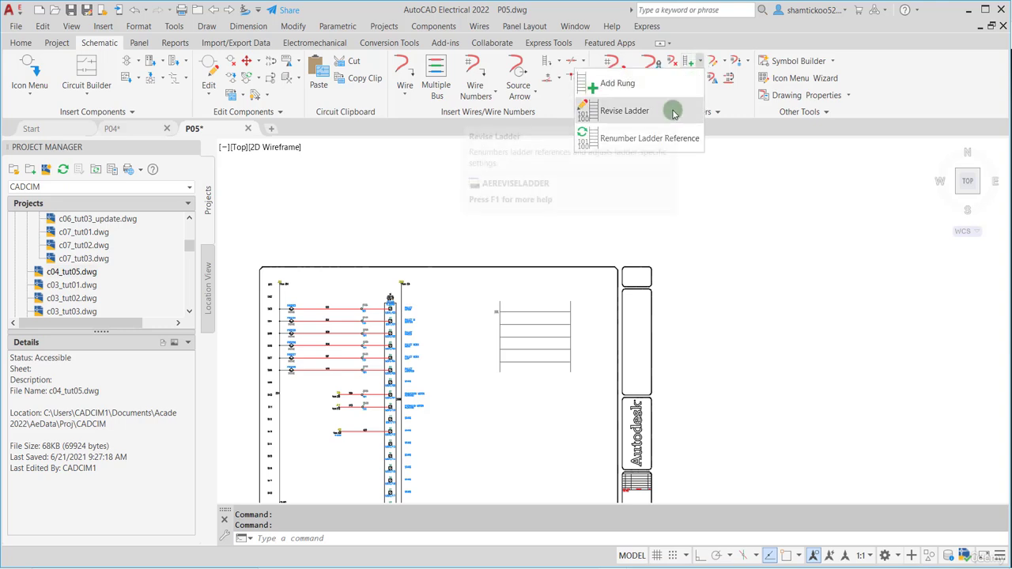
left_click(674, 112)
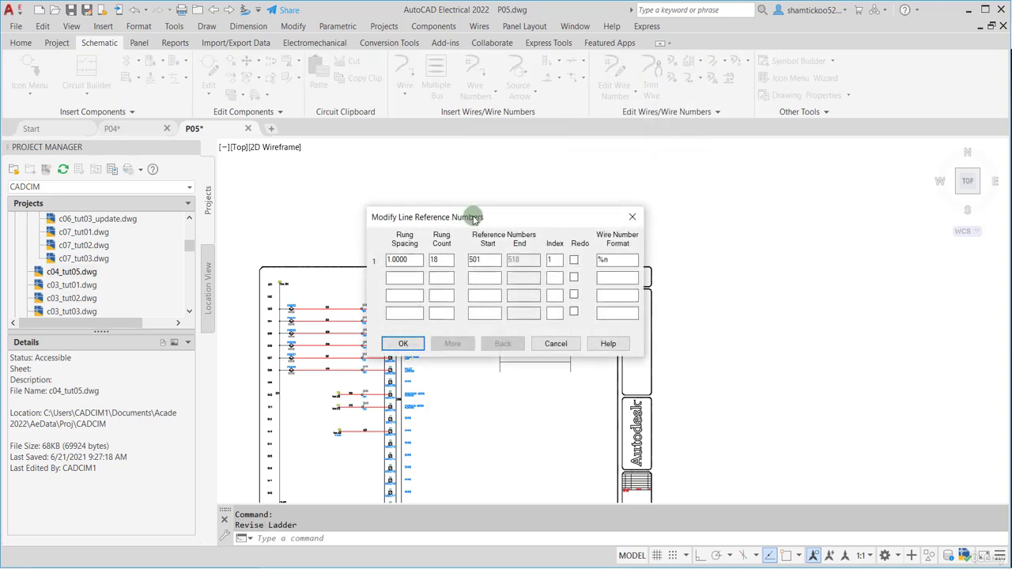
left_click_drag(465, 212, 655, 210)
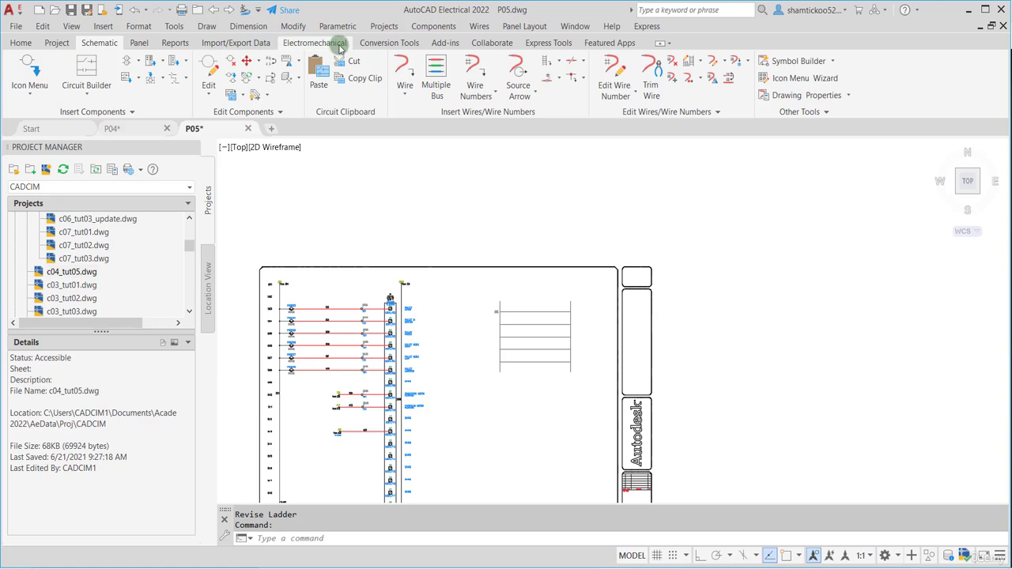
Start the ladder conversion, picking the text 101 beside the plain ladder as its first line reference.
left_click(377, 44)
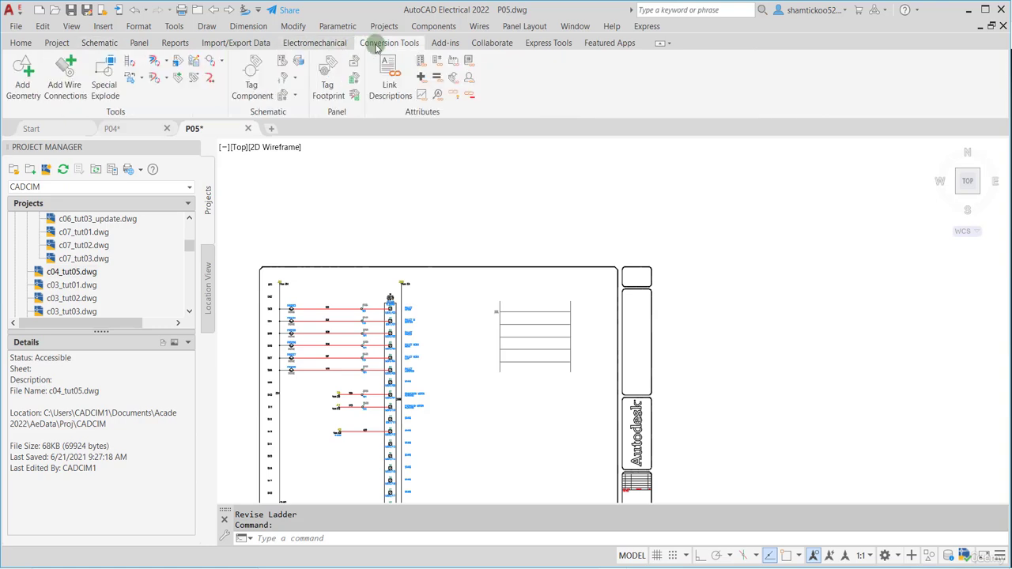
left_click(129, 64)
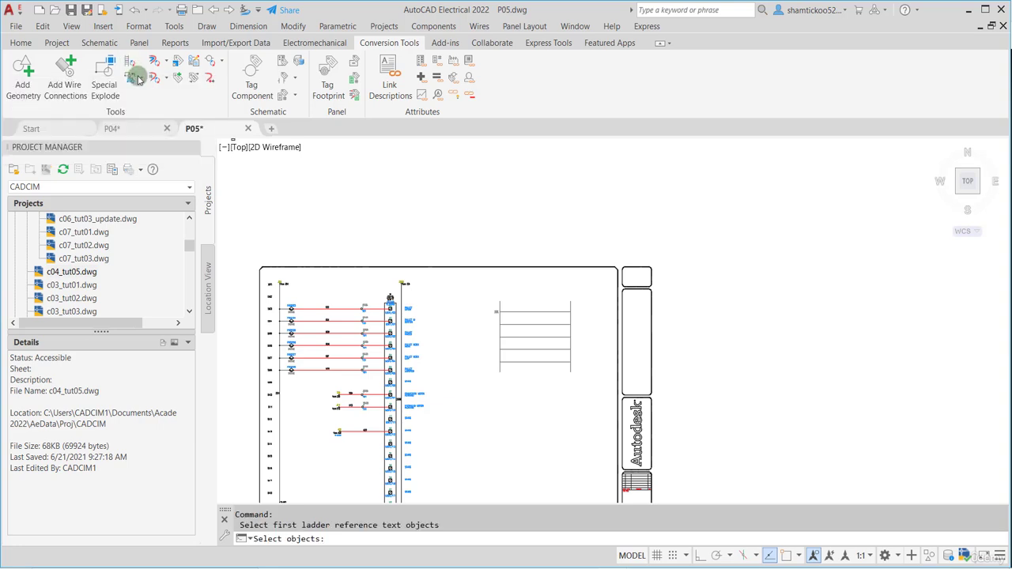
left_click(387, 463)
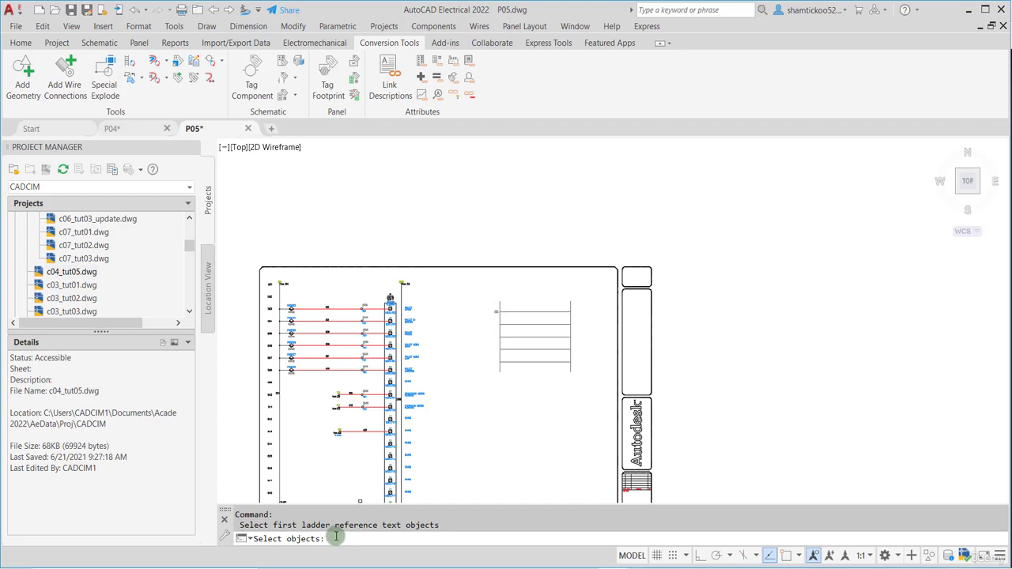
left_click(494, 311)
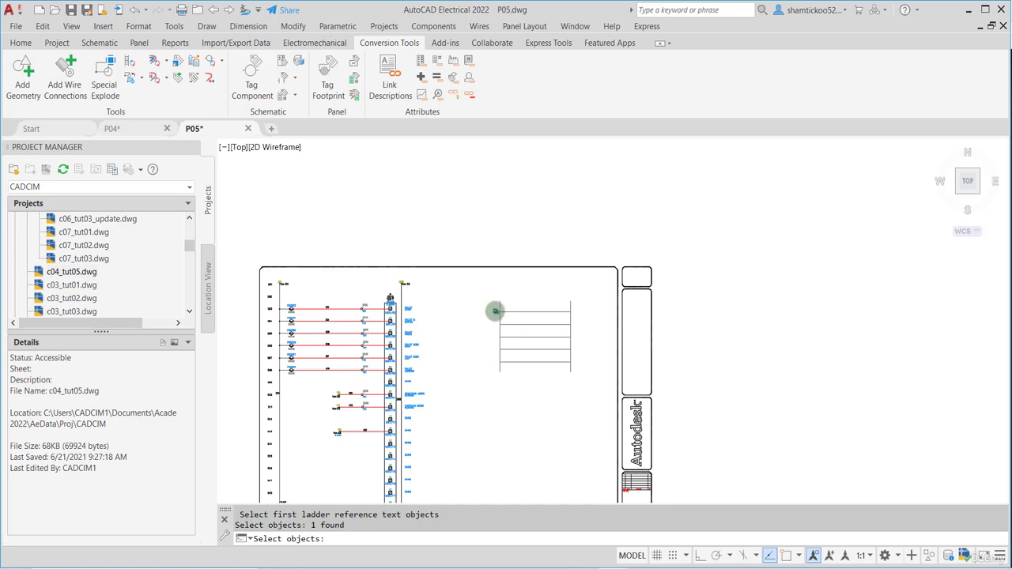
key("Return")
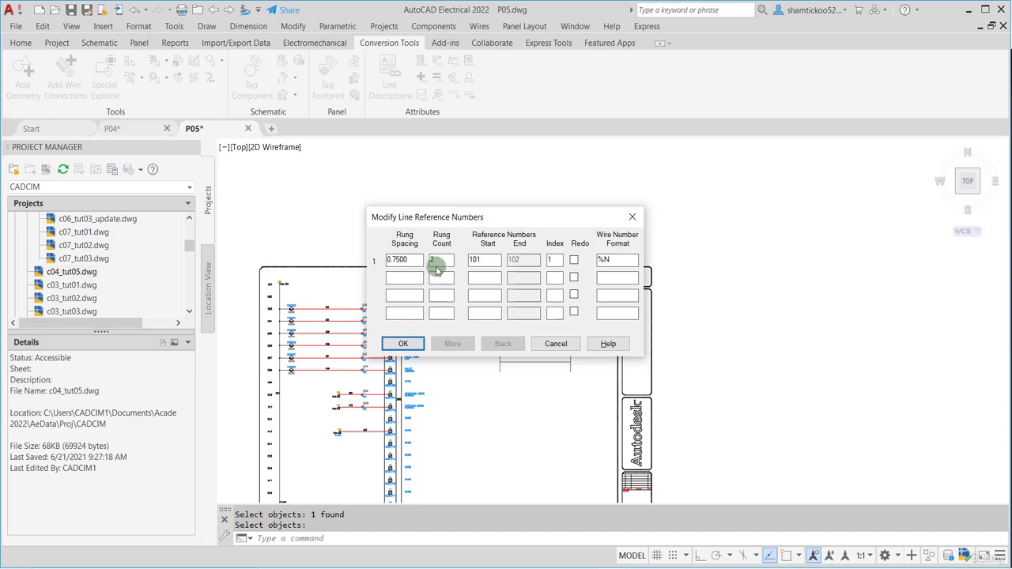
Convert the ladder with a rung count of 5 and a rung spacing of 1.
key("BackSpace")
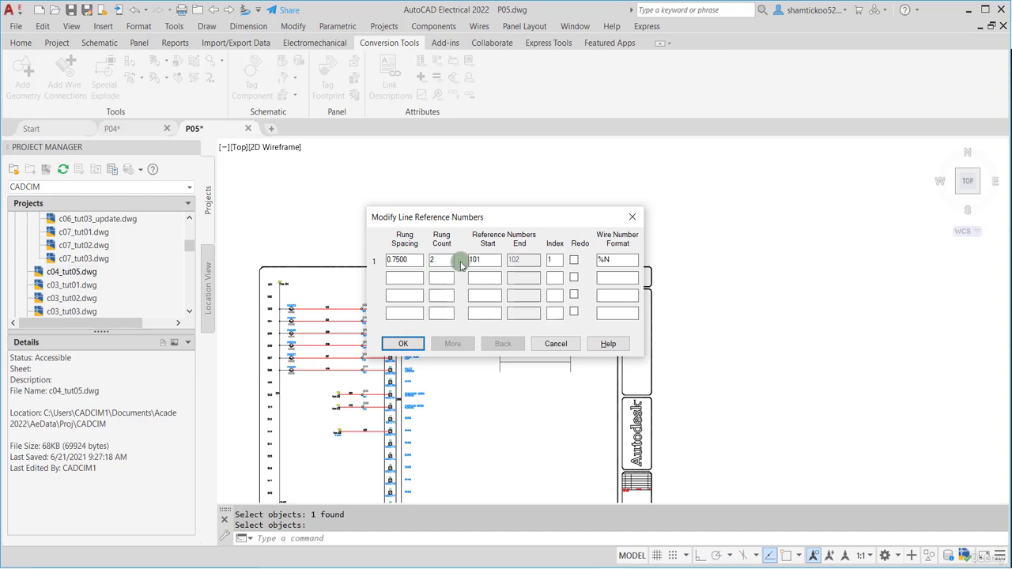
type("2")
left_click(481, 258)
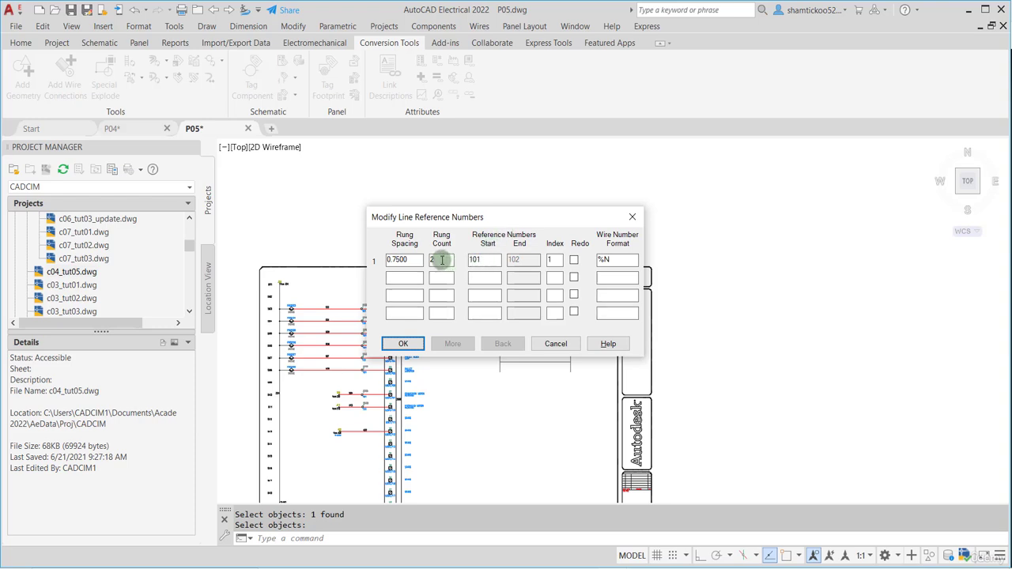
left_click_drag(442, 260, 430, 259)
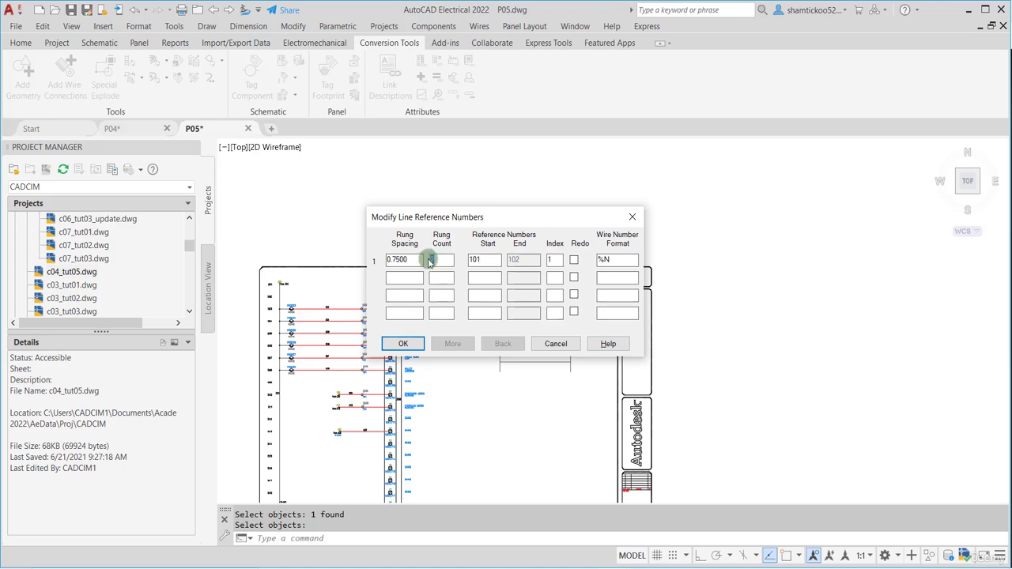
type("5")
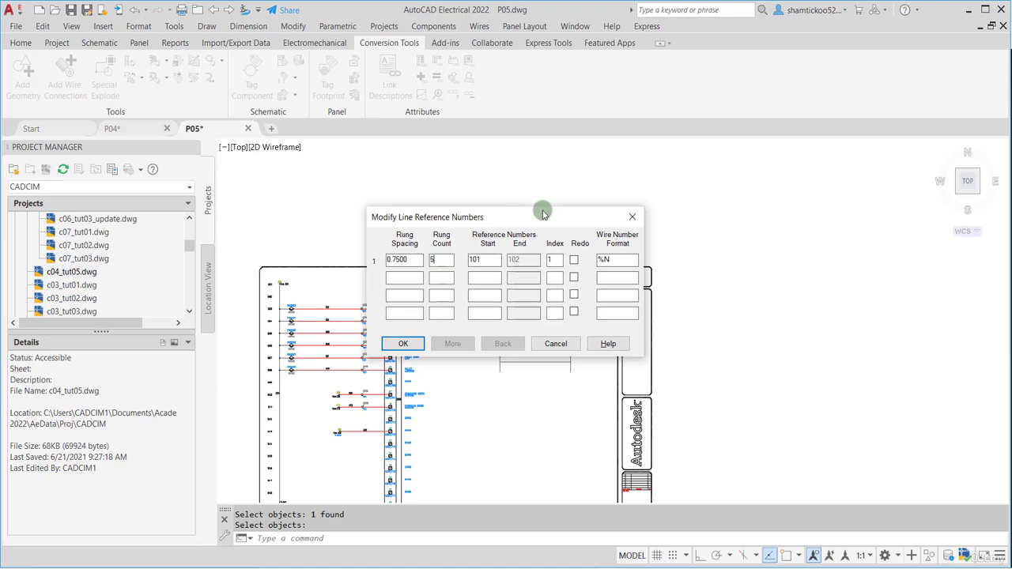
left_click_drag(545, 213, 726, 201)
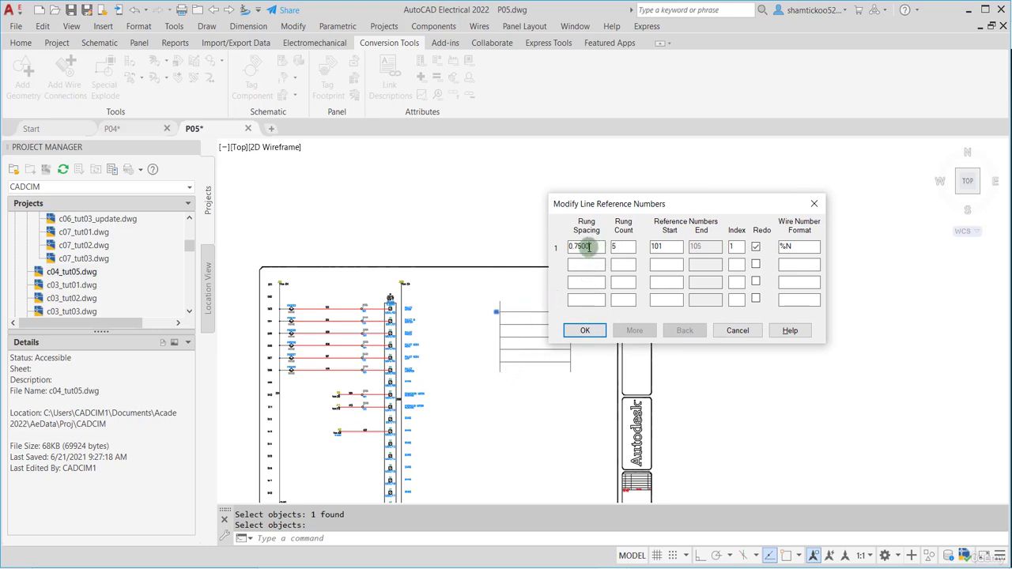
left_click_drag(587, 246, 556, 247)
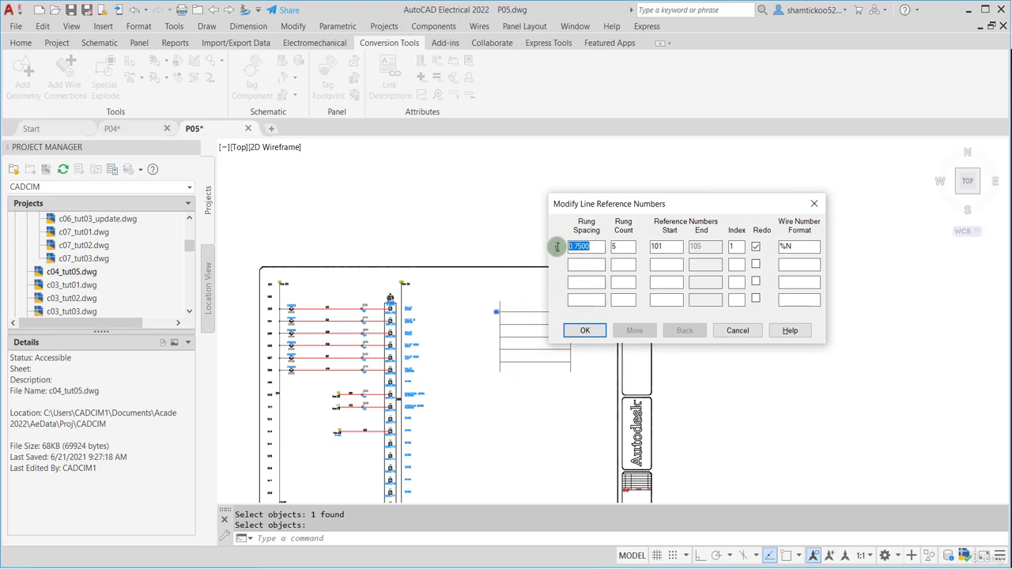
type("1")
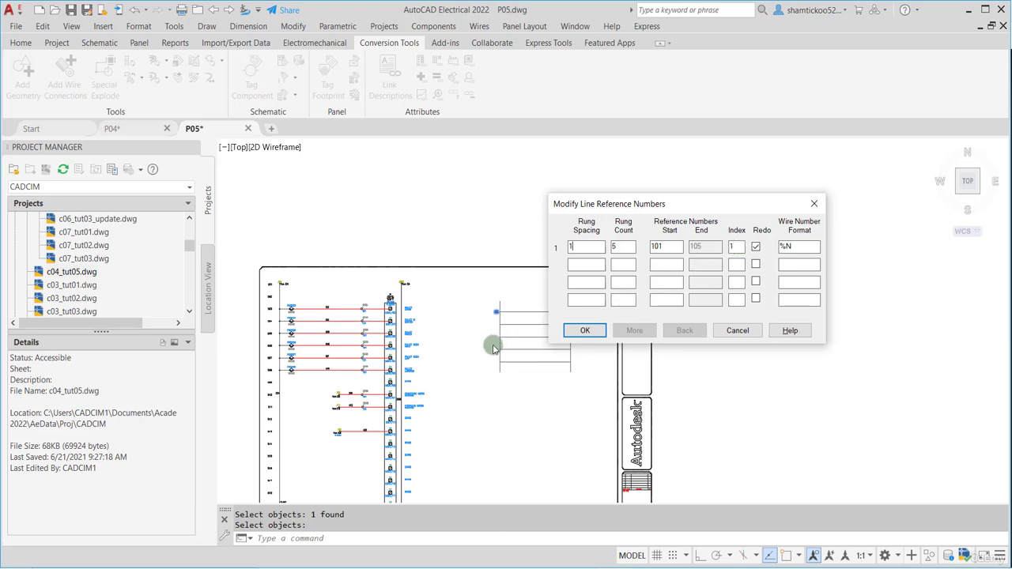
left_click(578, 331)
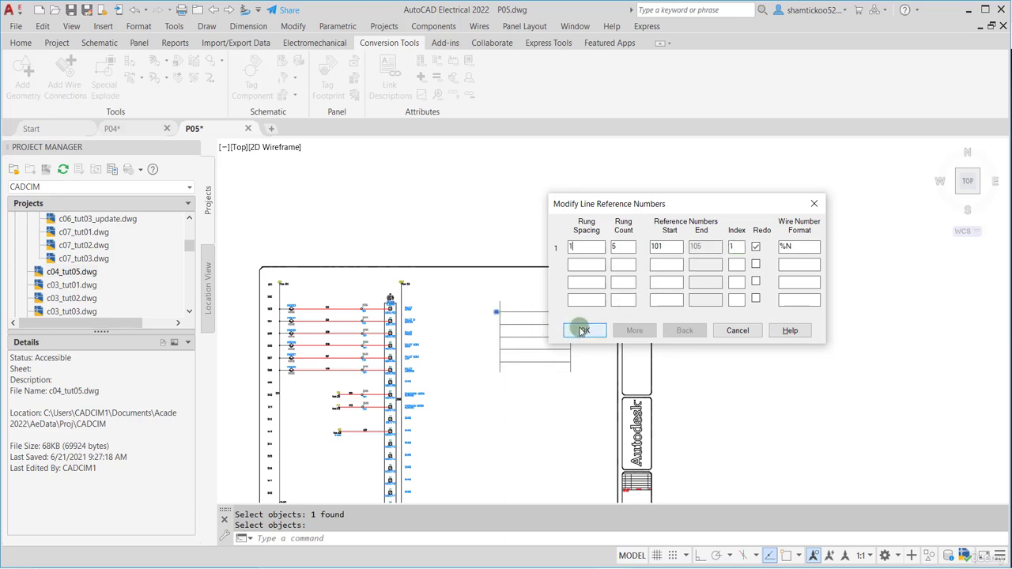
Examine the converted ladder's reference numbers in the drawing and in Revise Ladder, and cancel without changes.
scroll(580, 327, "up", 6)
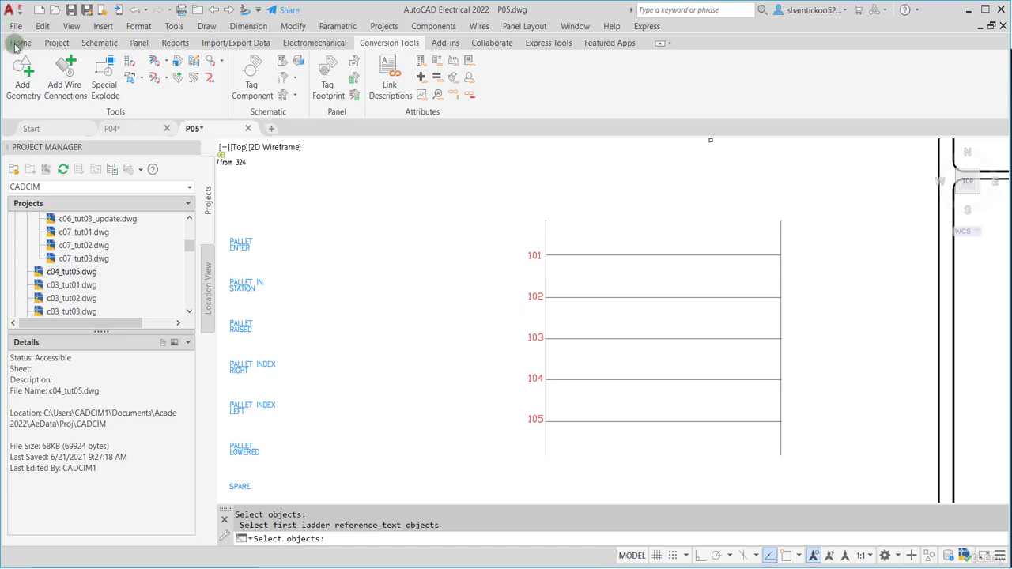
left_click(100, 44)
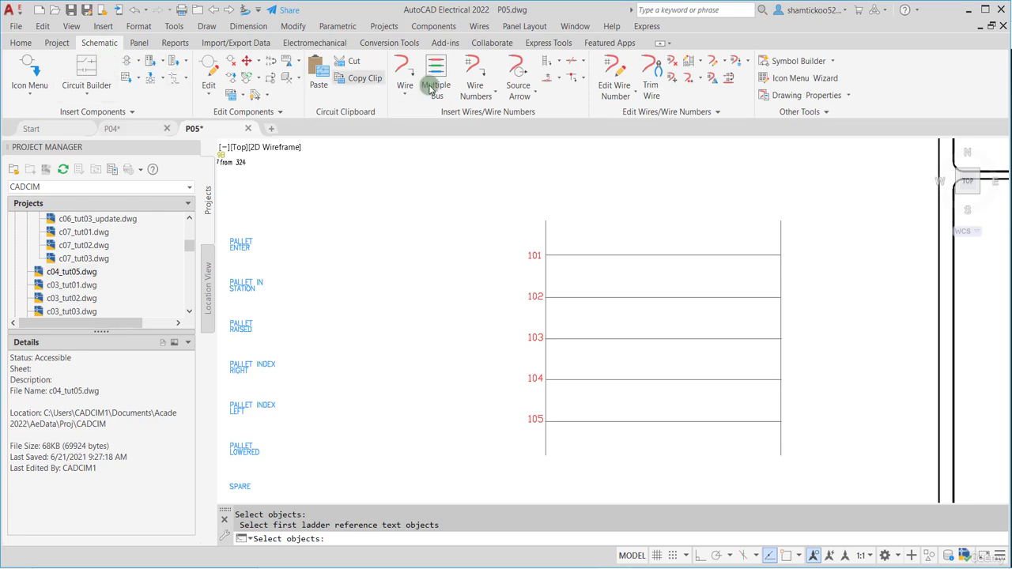
left_click(692, 65)
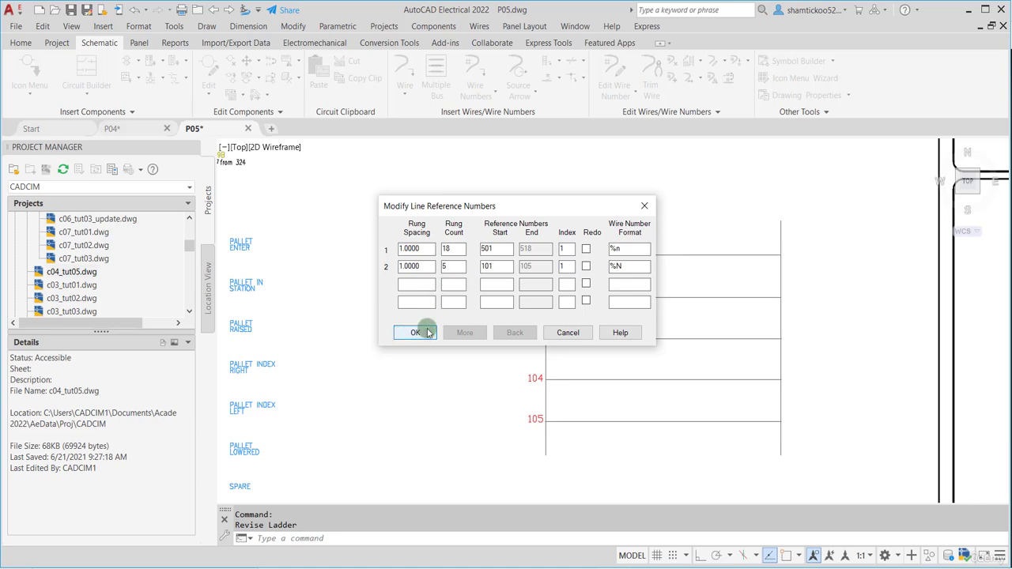
left_click(561, 333)
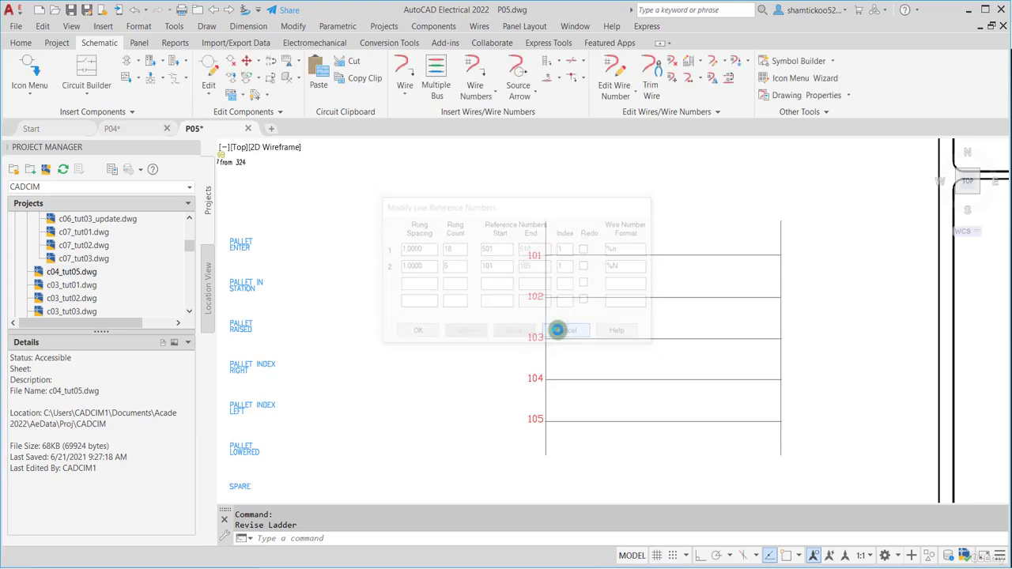